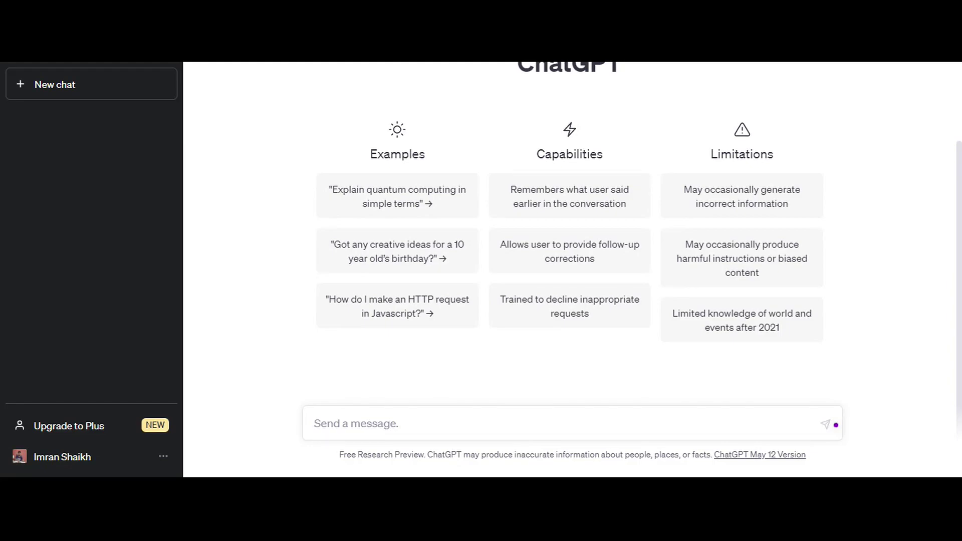
Step: Ask the chat "which code give economical design AISC and IS code for steel structure"
text(whci)
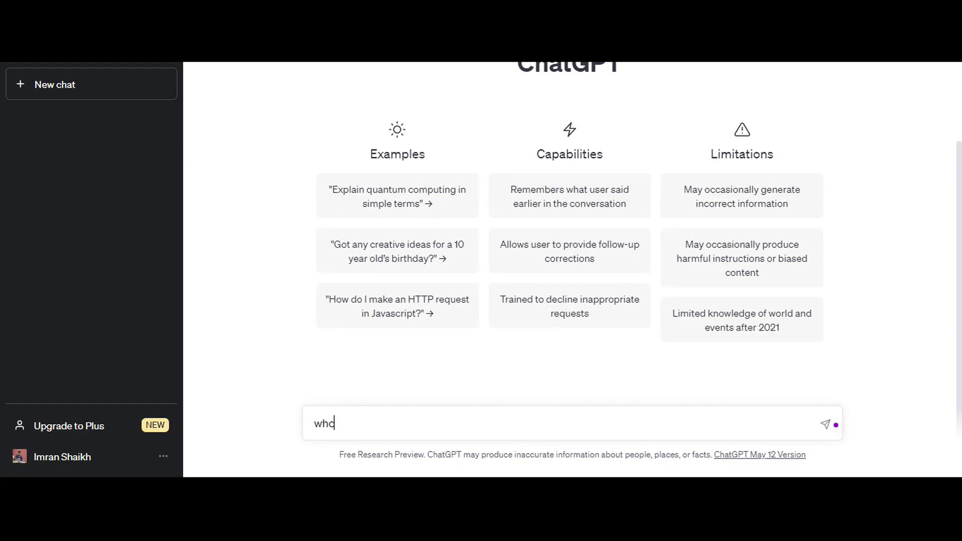
key(BackSpace)
text(ich code give econi)
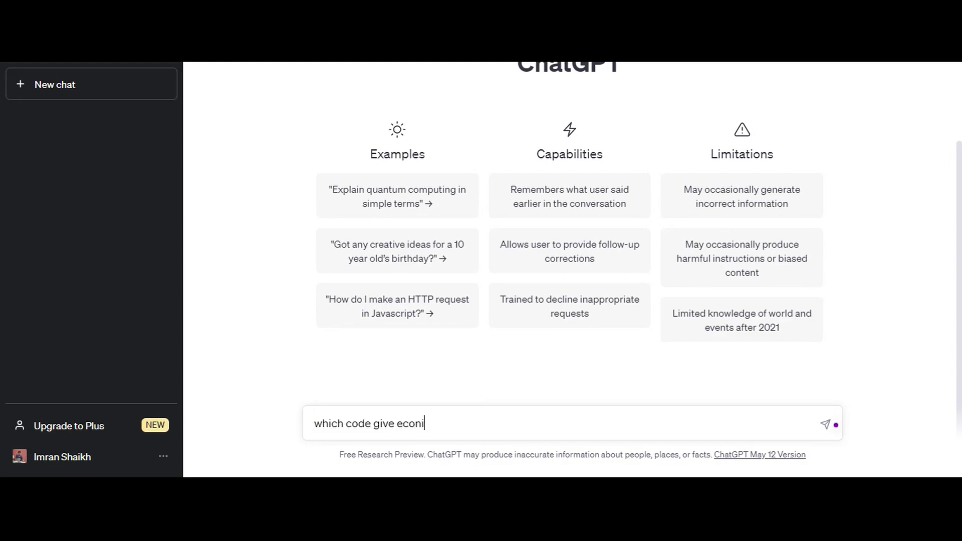
key(BackSpace)
text(on)
key(BackSpace)
text(mical desig)
text(n AISC and IS code for steel stru)
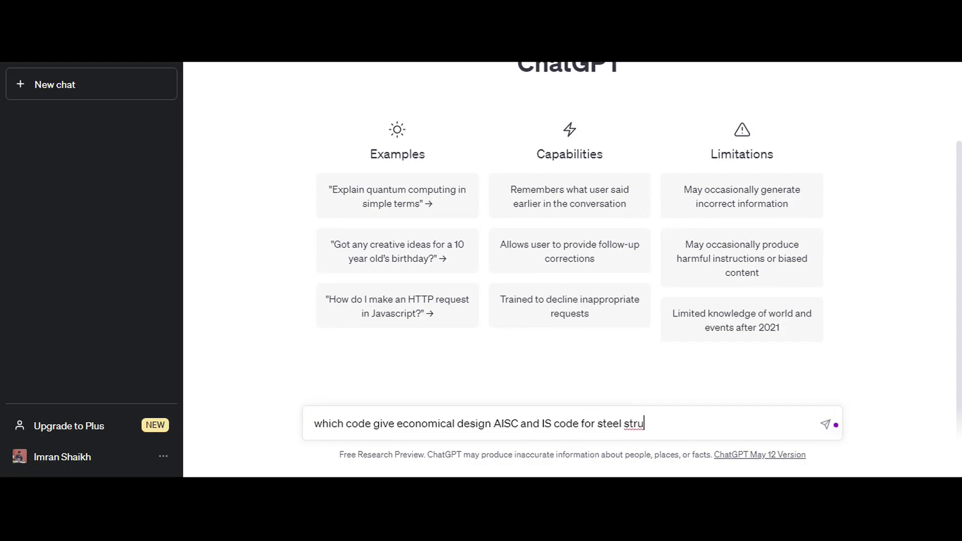
text(cture)
key(Return)
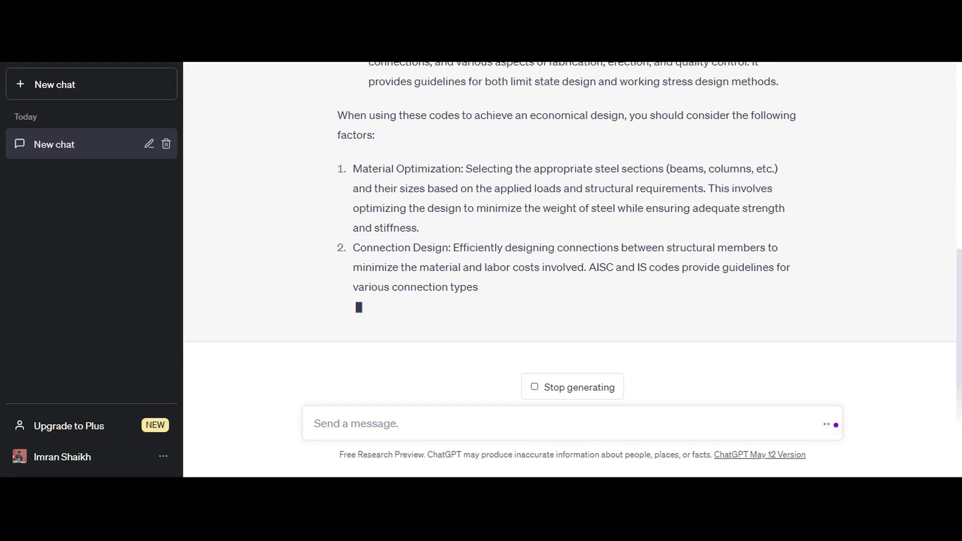
Step: Read through the answer on economical steel design, covering the AISC and IS code overviews and the design factors
scroll(556, 344, up, 2)
scroll(557, 339, up, 5)
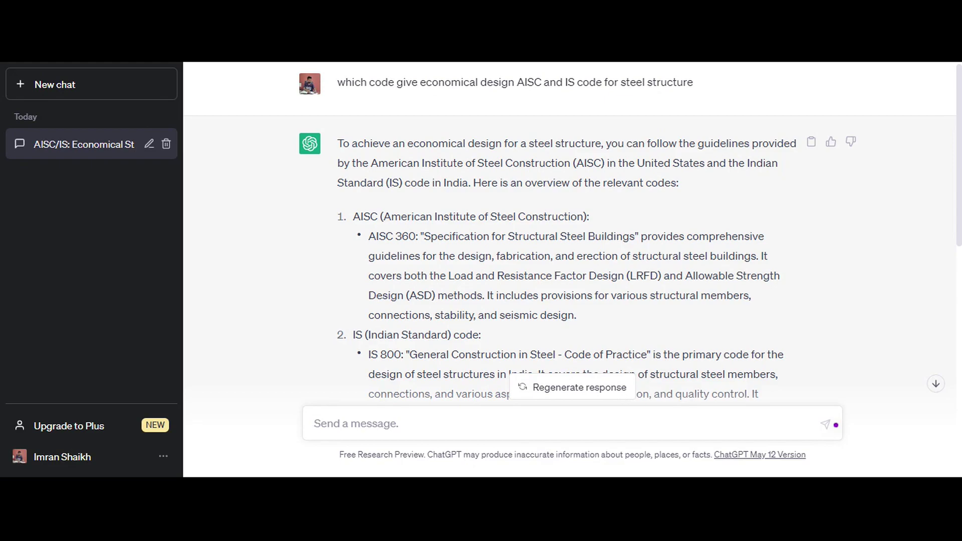
scroll(569, 250, down, 1)
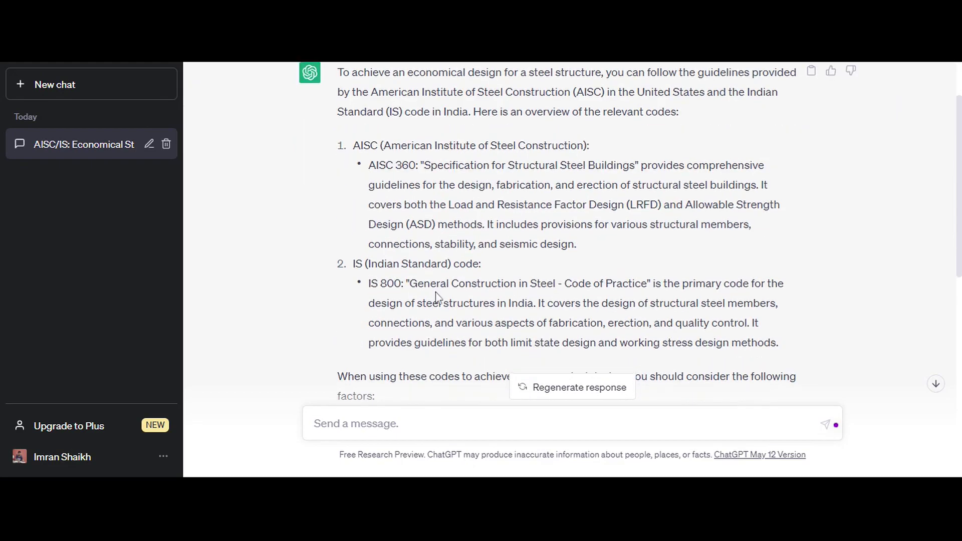
scroll(436, 297, down, 2)
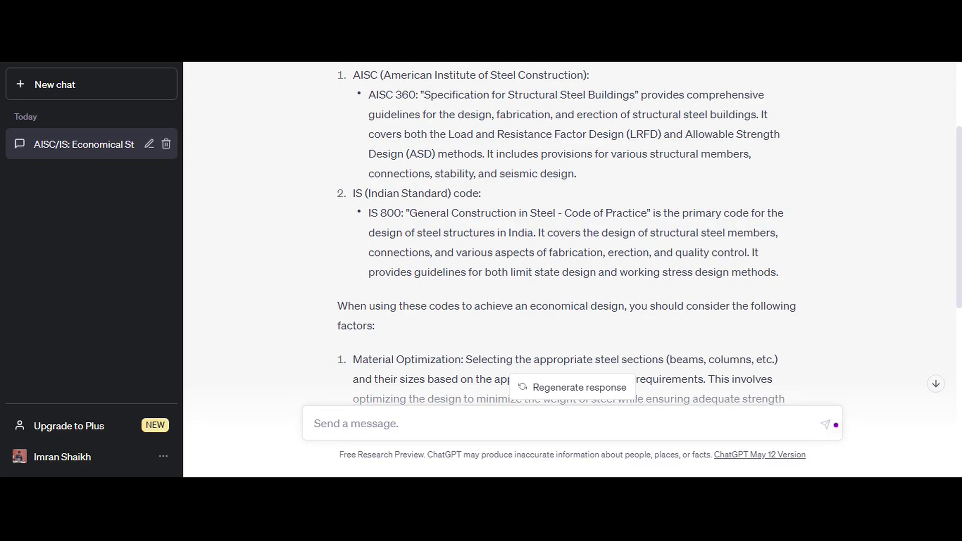
scroll(566, 230, down, 2)
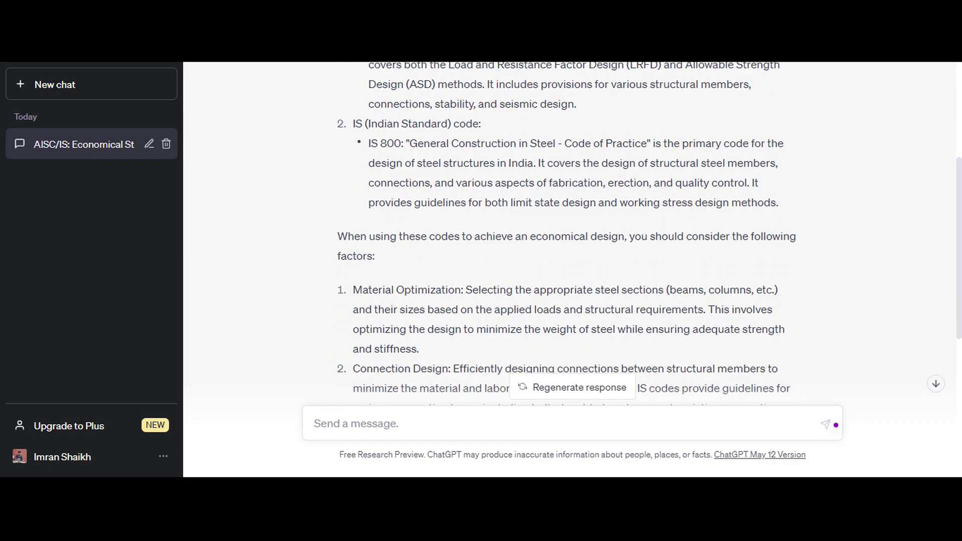
scroll(566, 230, down, 2)
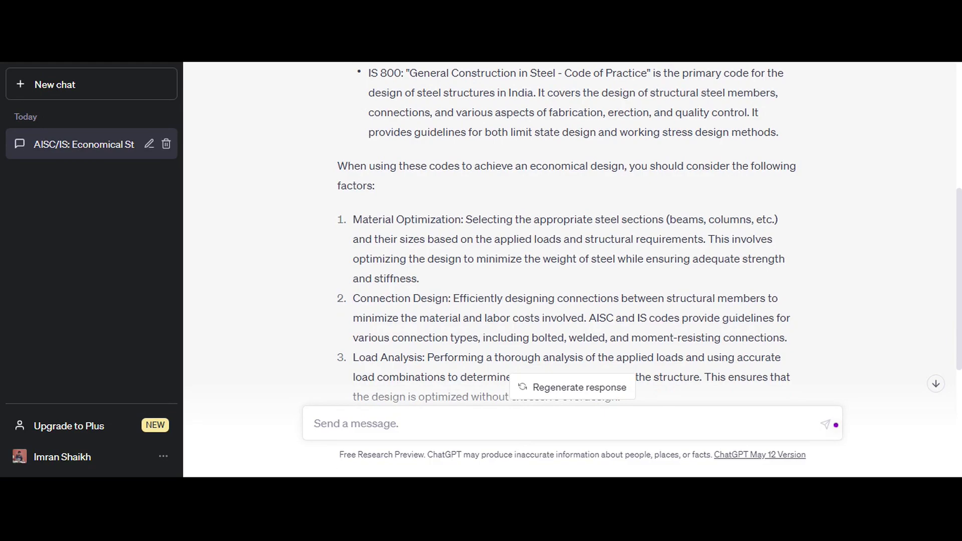
scroll(696, 314, down, 2)
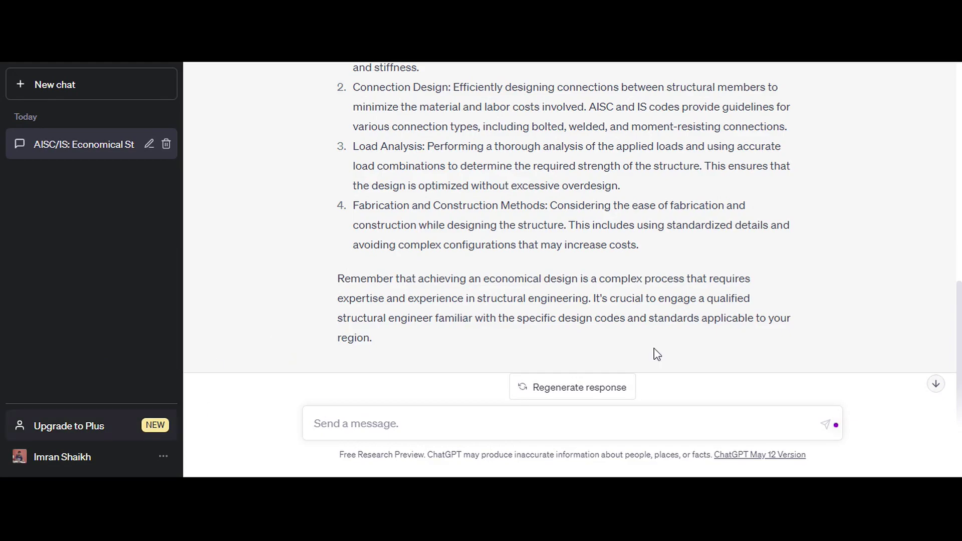
scroll(641, 305, up, 3)
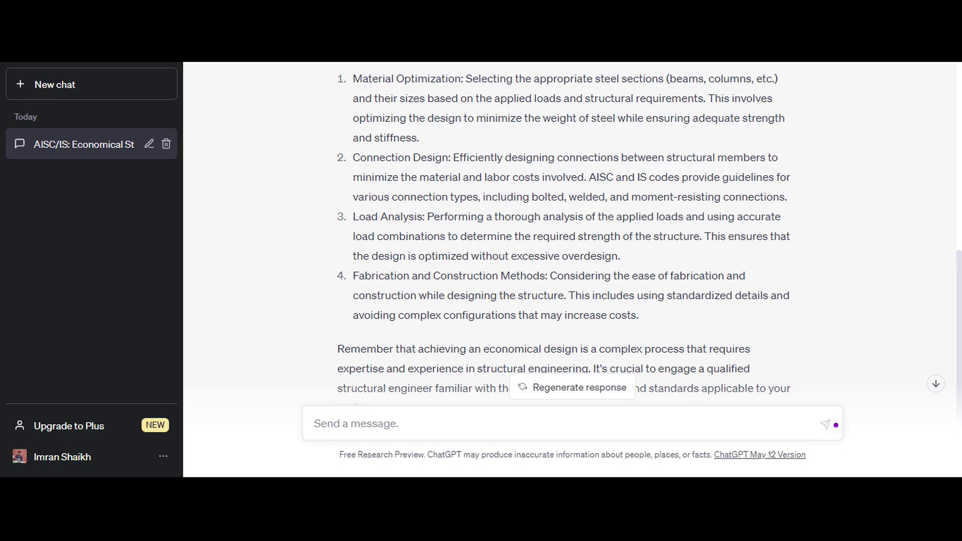
scroll(453, 239, down, 2)
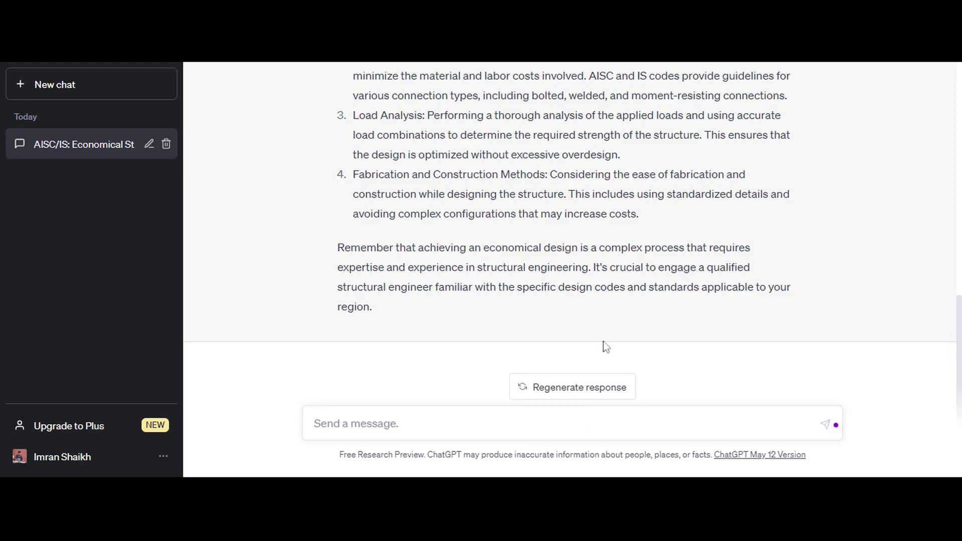
scroll(576, 329, up, 2)
scroll(599, 326, down, 2)
Step: Send the follow-up question "according to AISC code dead,live and load combination for steel structure"
click(534, 423)
text(acc)
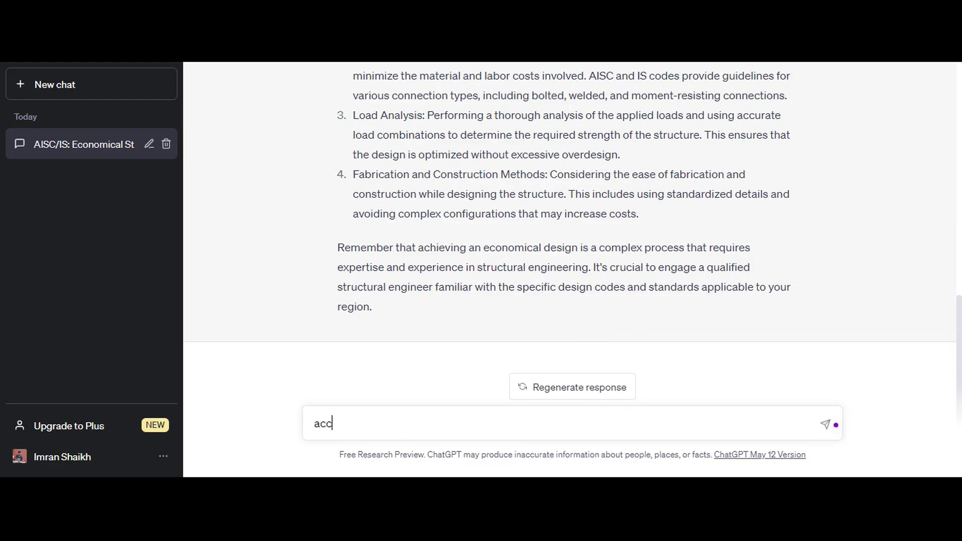
text(oridng)
key(BackSpace)
key(BackSpace)
key(BackSpace)
key(BackSpace)
text(ding to AISC code)
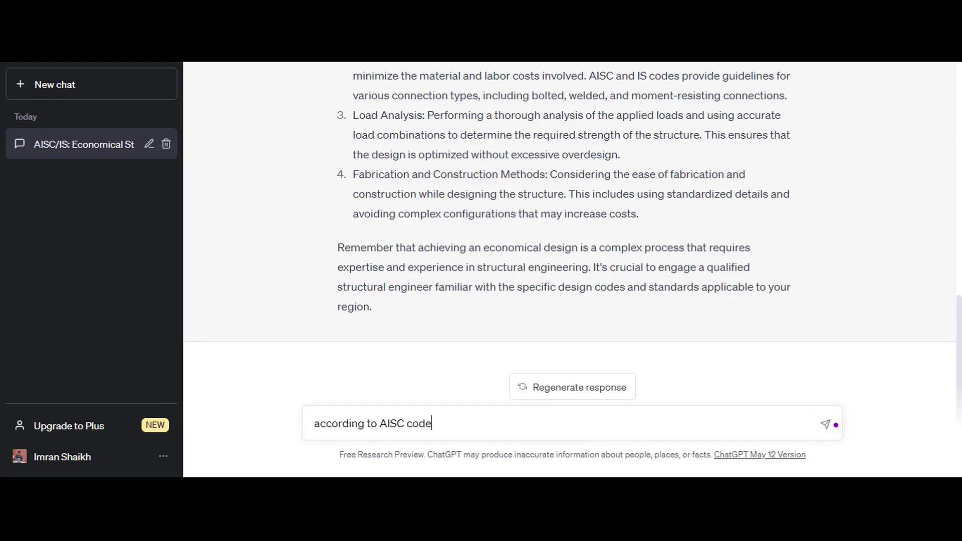
text( dead,live and lo)
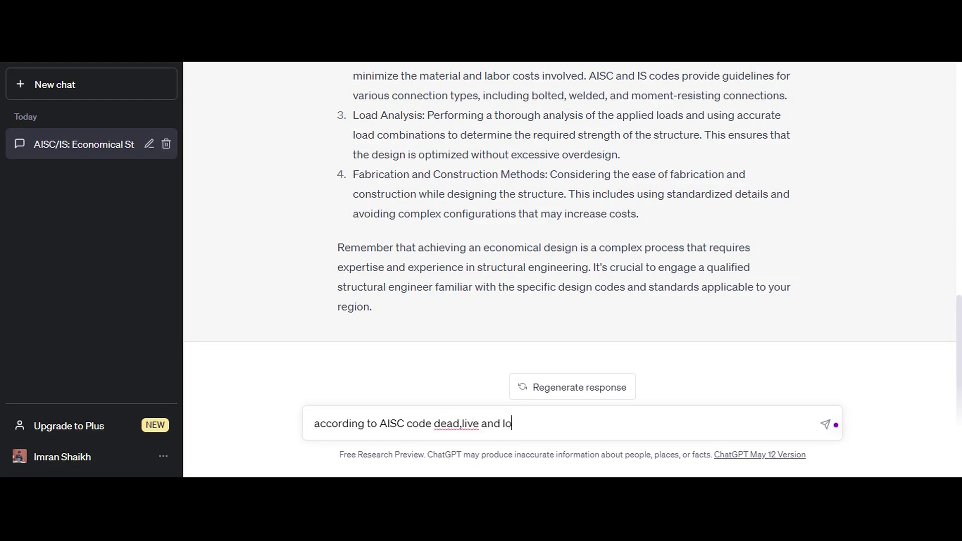
text(ad combinationf)
key(BackSpace)
text(for steel )
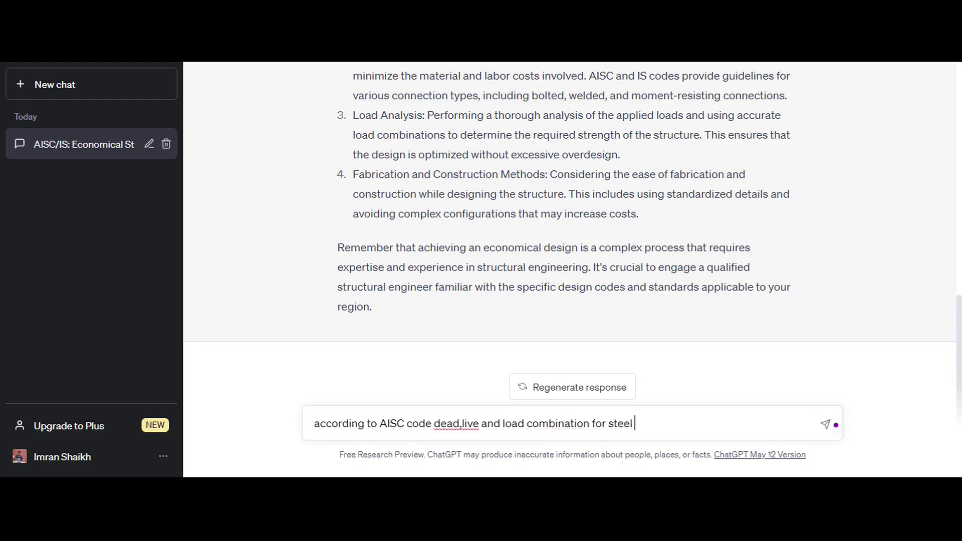
text(structure)
key(Return)
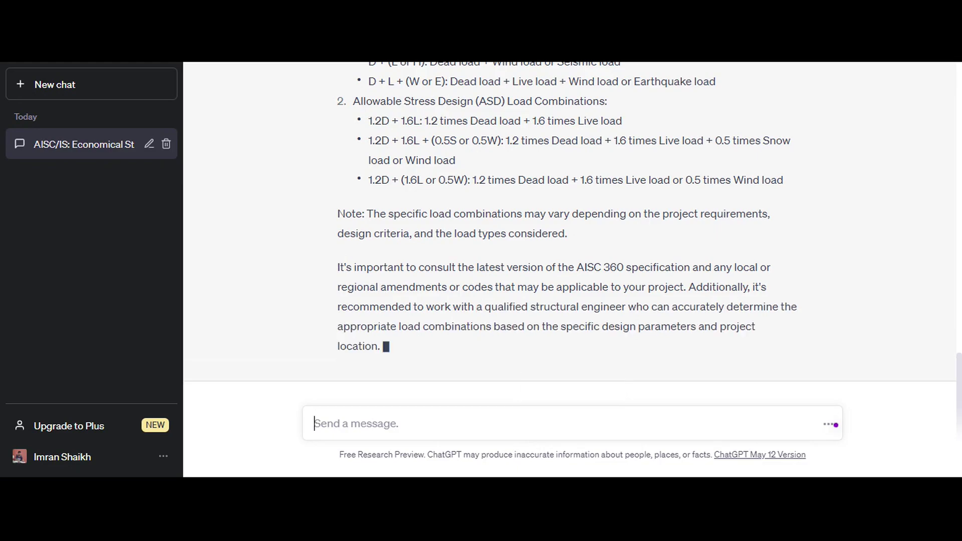
Step: Examine the AISC answer's LRFD and ASD load combinations, including the dead load factor, and its closing notes
scroll(494, 279, up, 4)
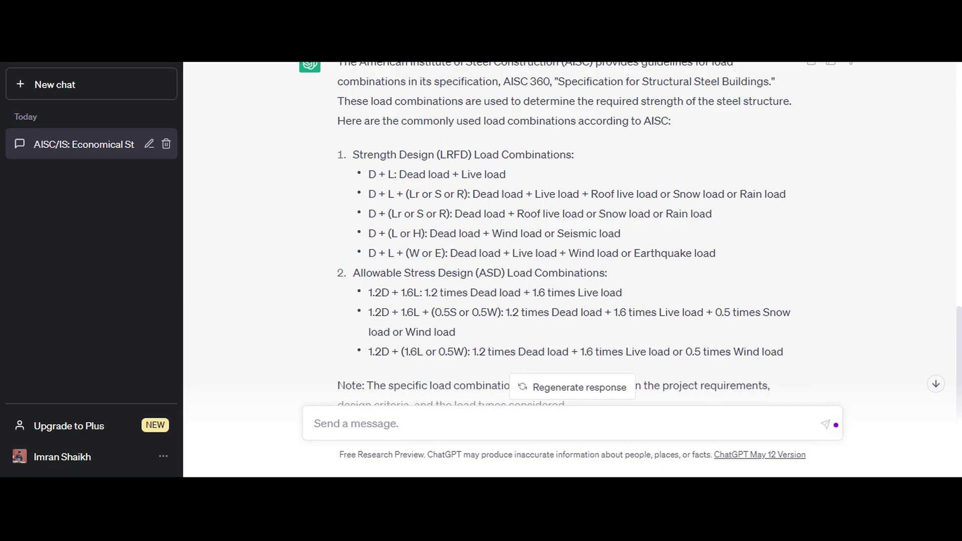
scroll(571, 231, up, 2)
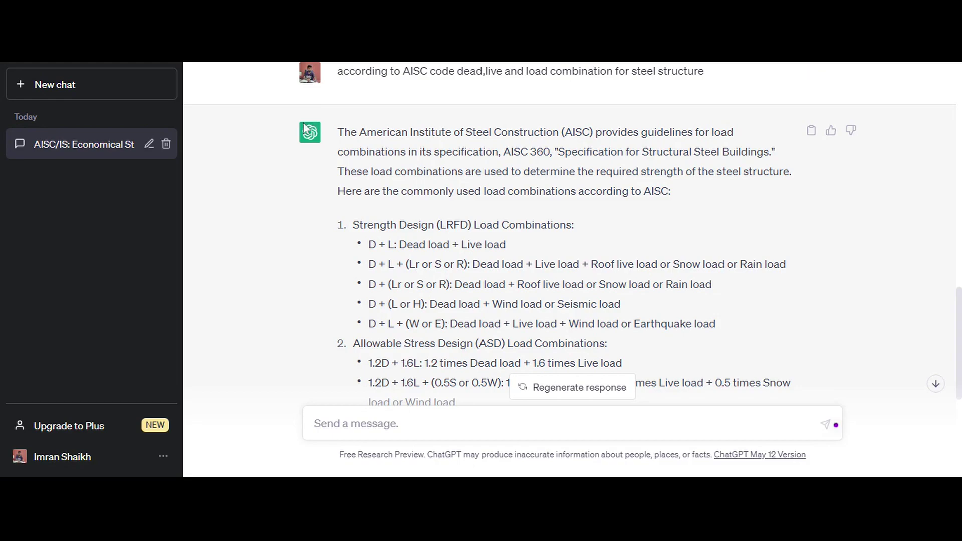
scroll(378, 311, down, 2)
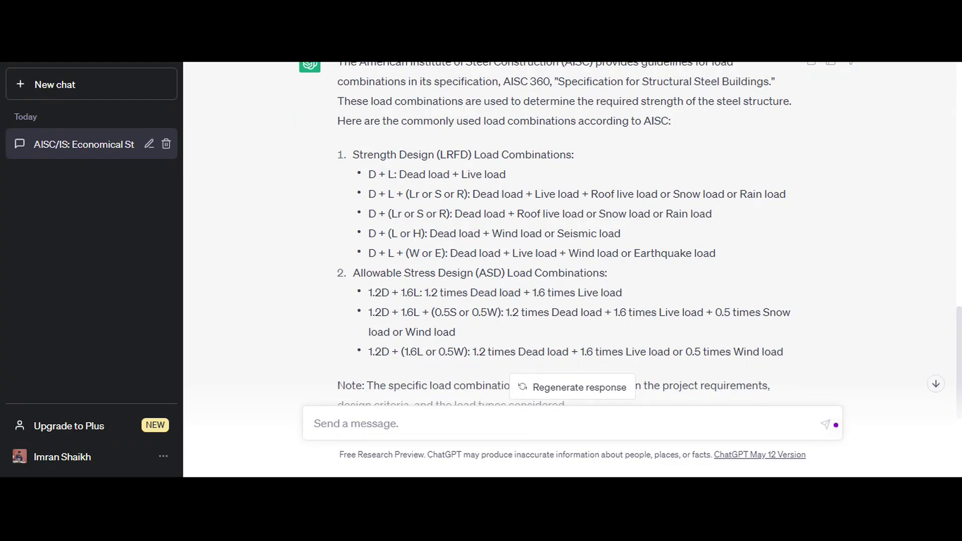
drag(368, 292, 440, 293)
scroll(545, 233, down, 1)
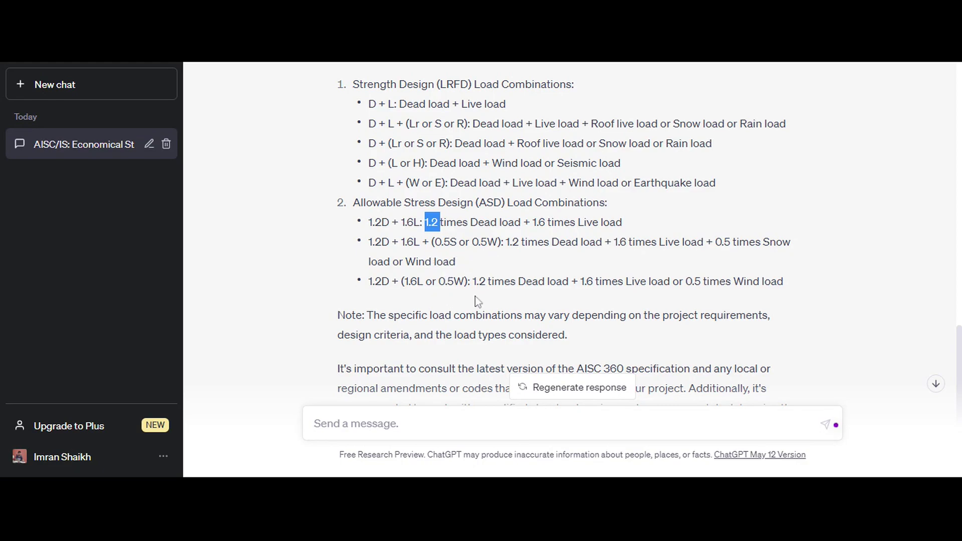
scroll(475, 297, down, 3)
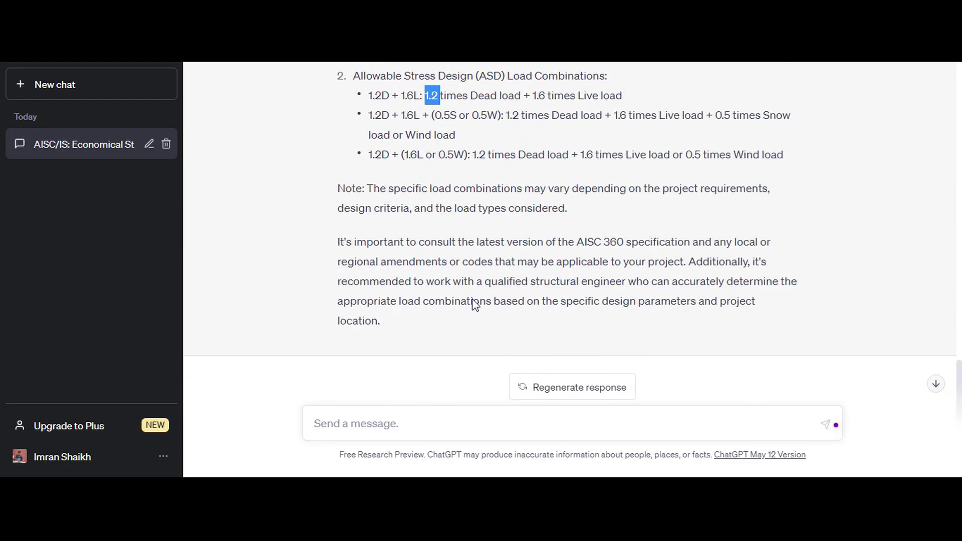
Step: Send the follow-up question "according to IS code dead,live and load combination for steel structure"
click(381, 424)
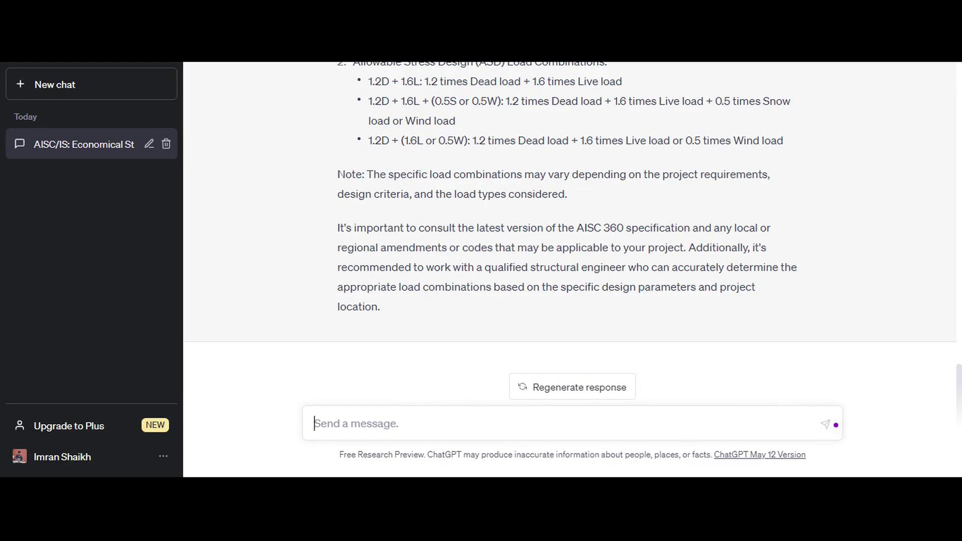
text(aoo)
key(BackSpace)
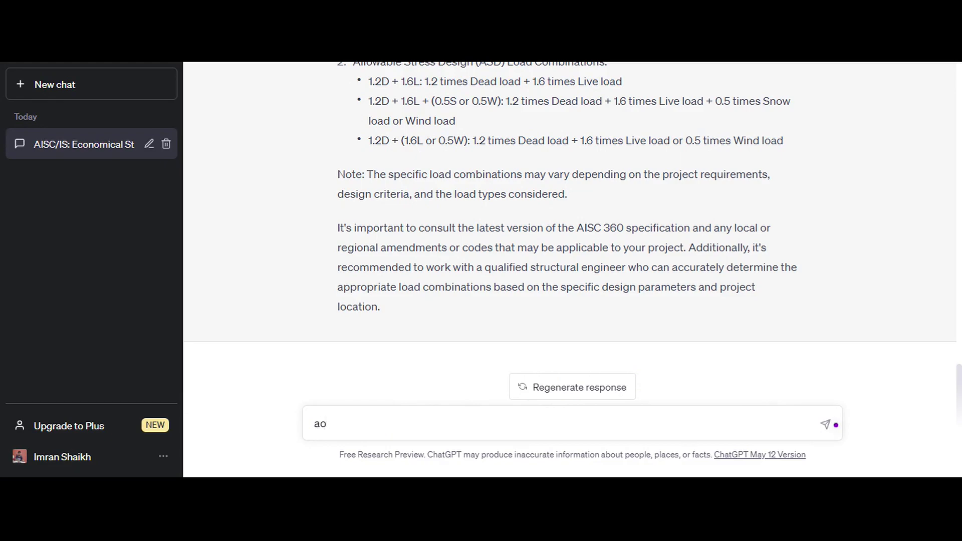
text(ccording to IS code )
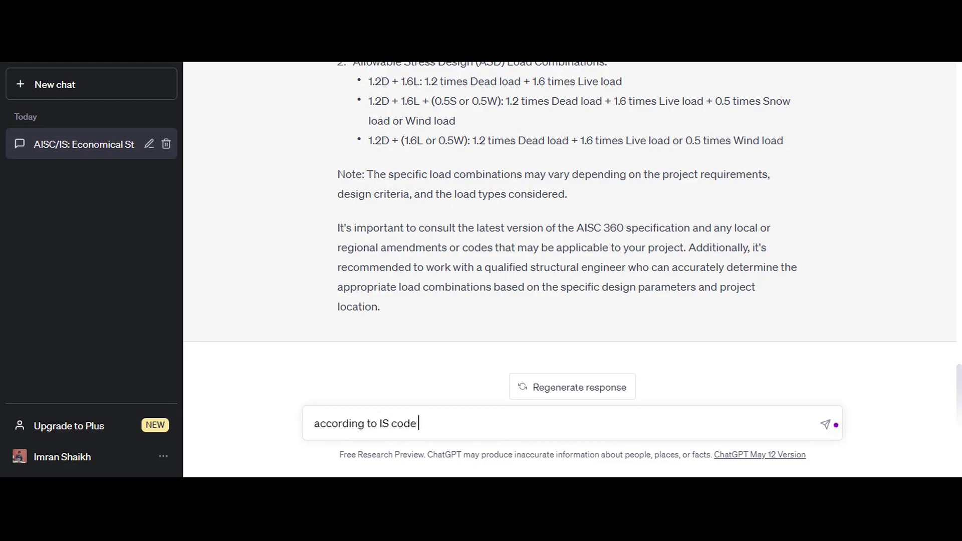
text(dead,live and )
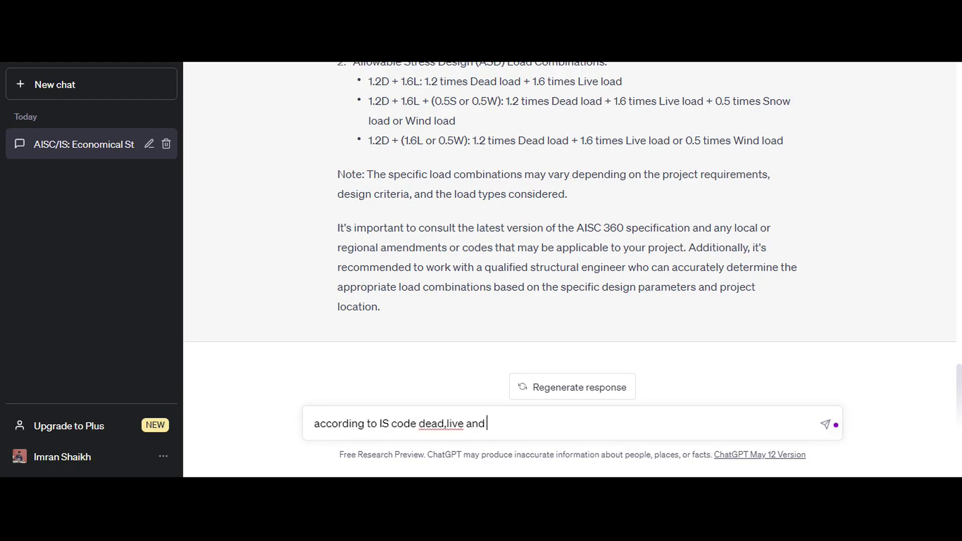
text(load combination )
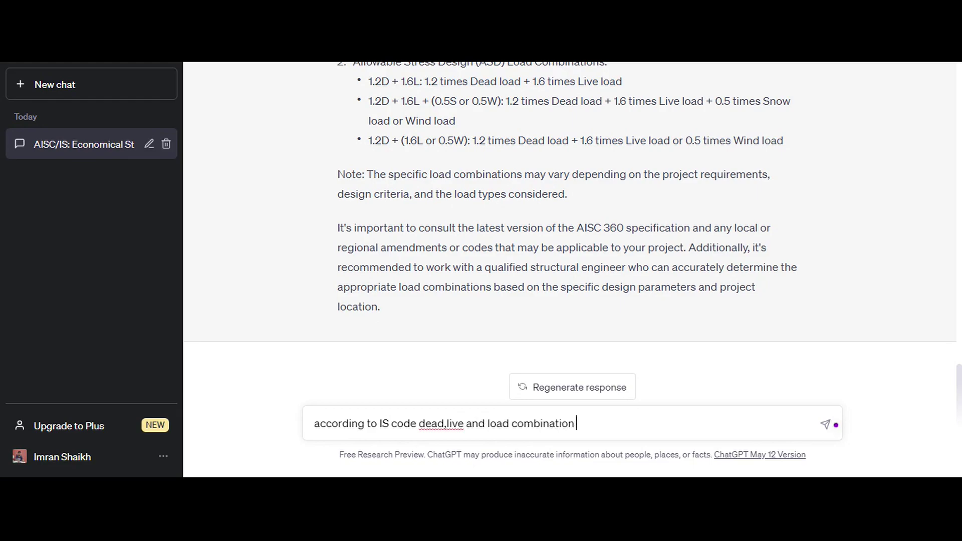
text(for steel strucutre)
key(BackSpace)
key(BackSpace)
key(BackSpace)
key(BackSpace)
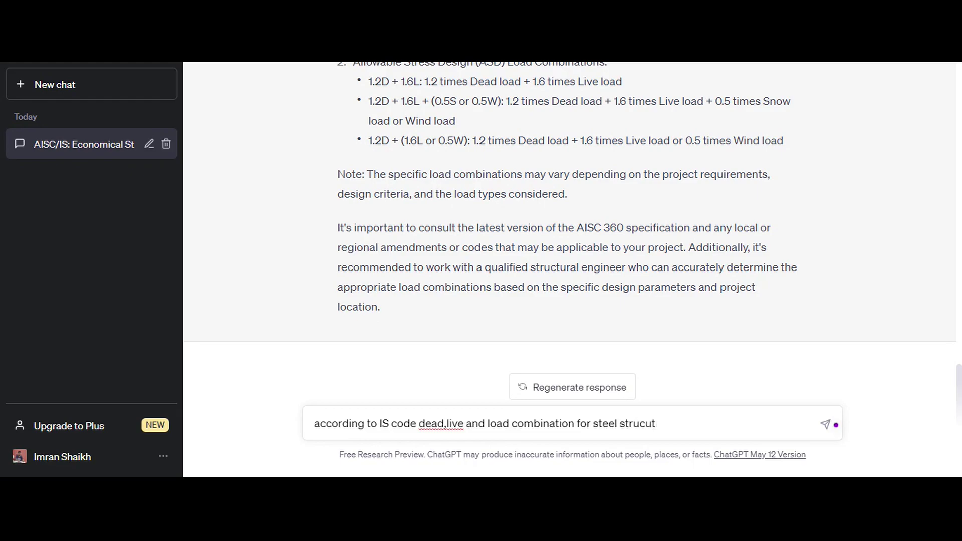
text(ture)
key(Return)
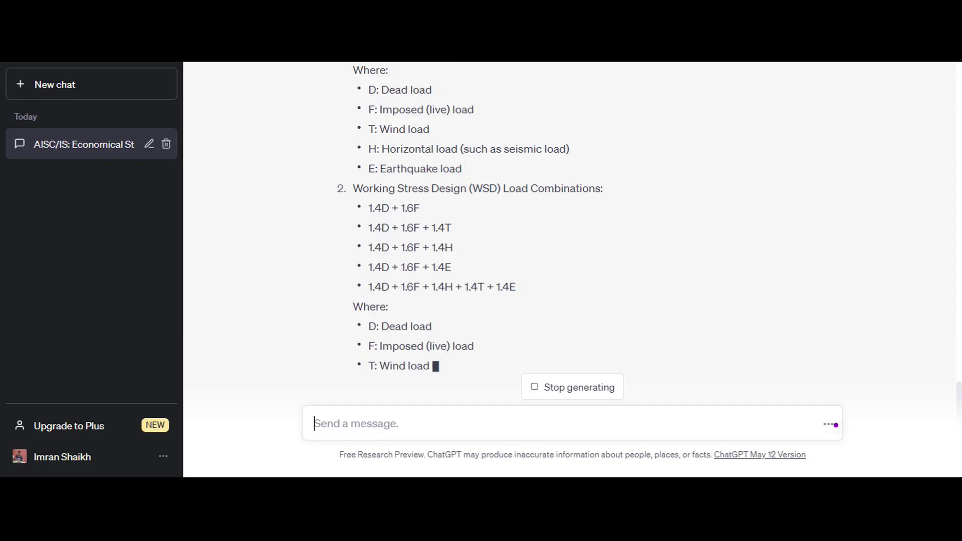
Step: Review the IS 800 load combinations and compare them with the AISC combinations in the previous answer
scroll(447, 304, up, 5)
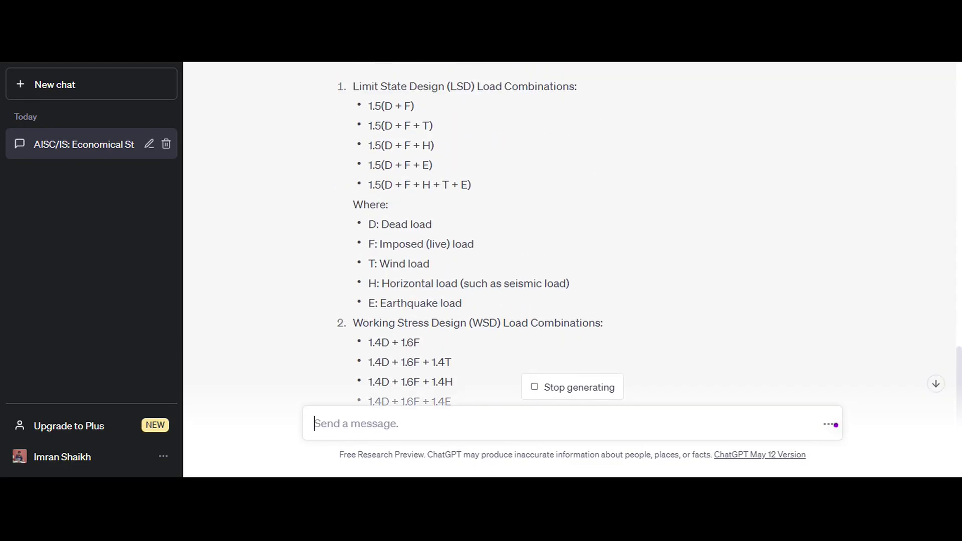
scroll(446, 304, up, 1)
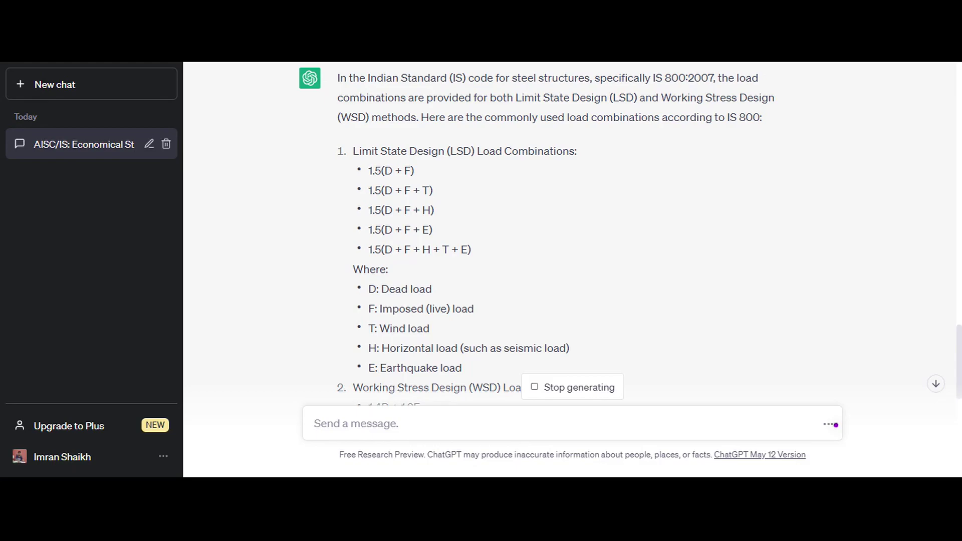
scroll(445, 306, up, 7)
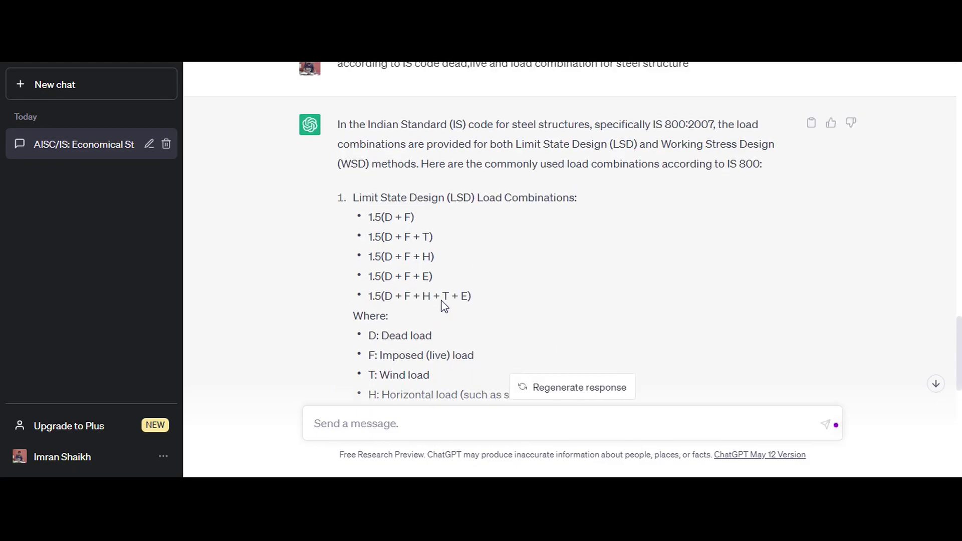
scroll(469, 239, up, 1)
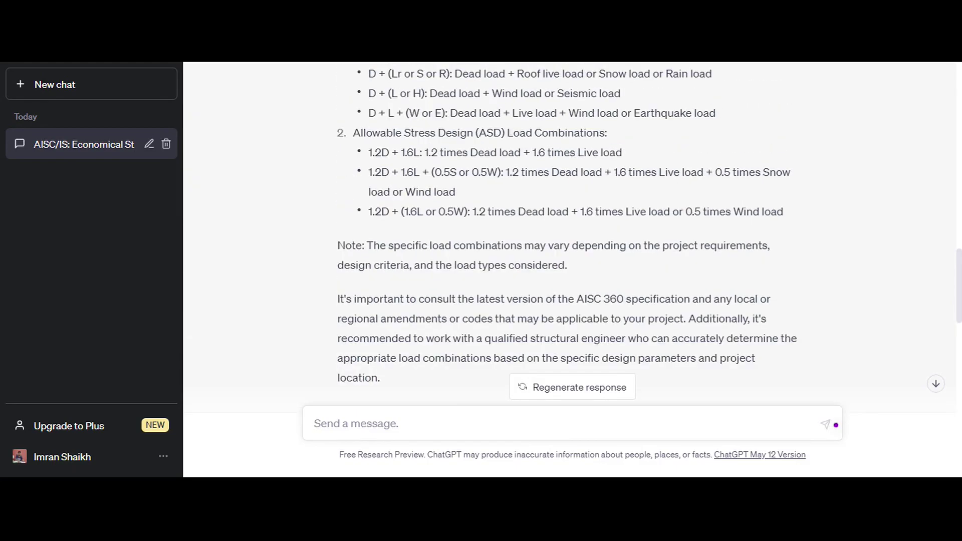
scroll(469, 239, up, 1)
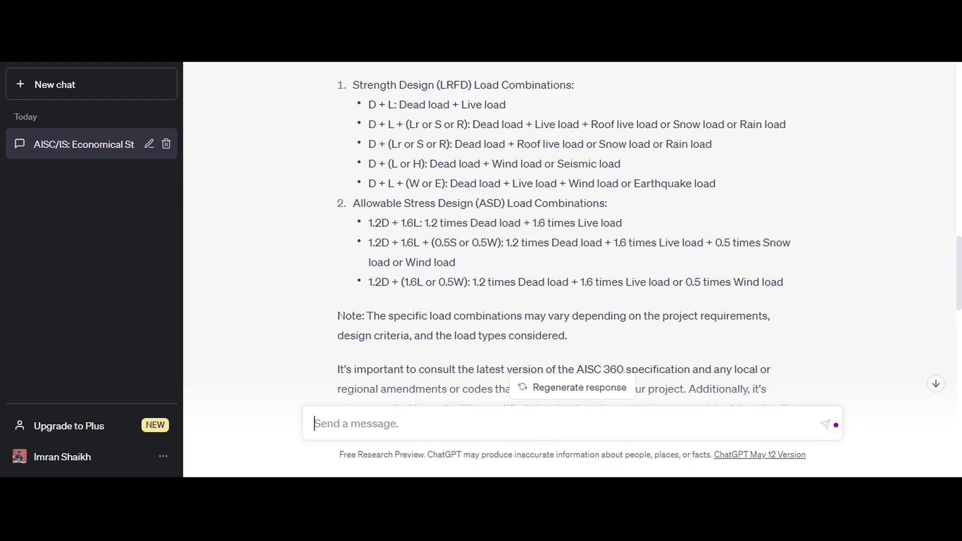
scroll(408, 182, down, 2)
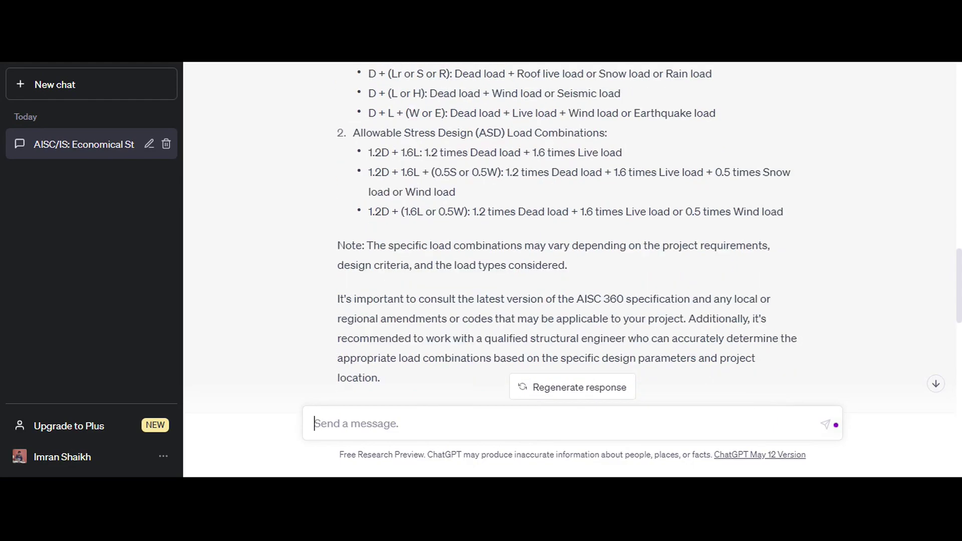
Step: Examine the IS 800:2007 answer's Limit State Design and Working Stress Design load combinations and their load symbol definitions
scroll(407, 182, down, 2)
scroll(407, 182, down, 5)
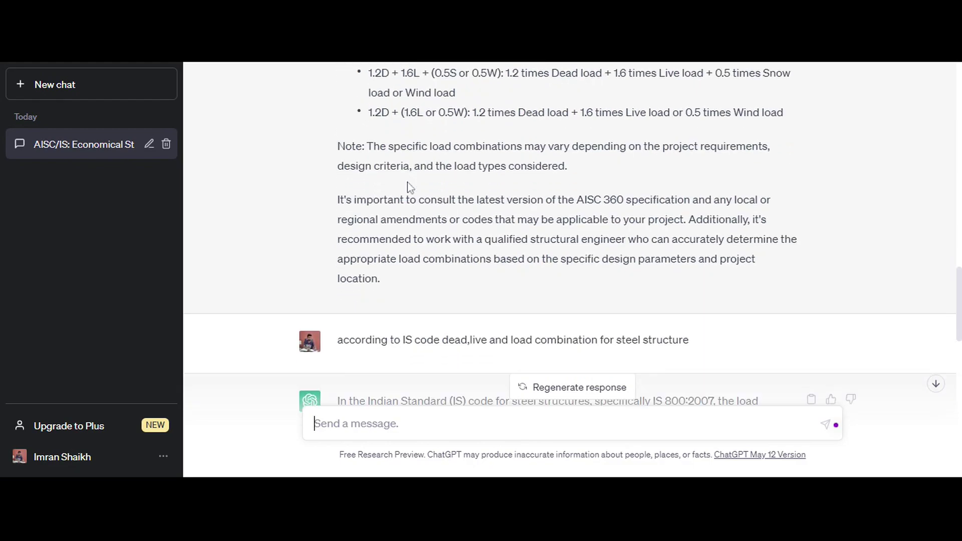
scroll(407, 183, down, 1)
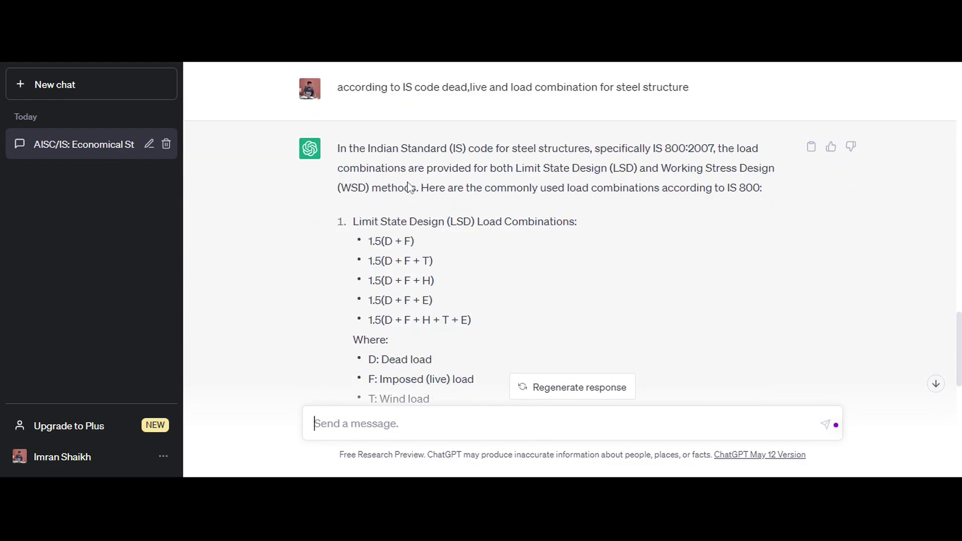
click(314, 423)
scroll(570, 236, down, 1)
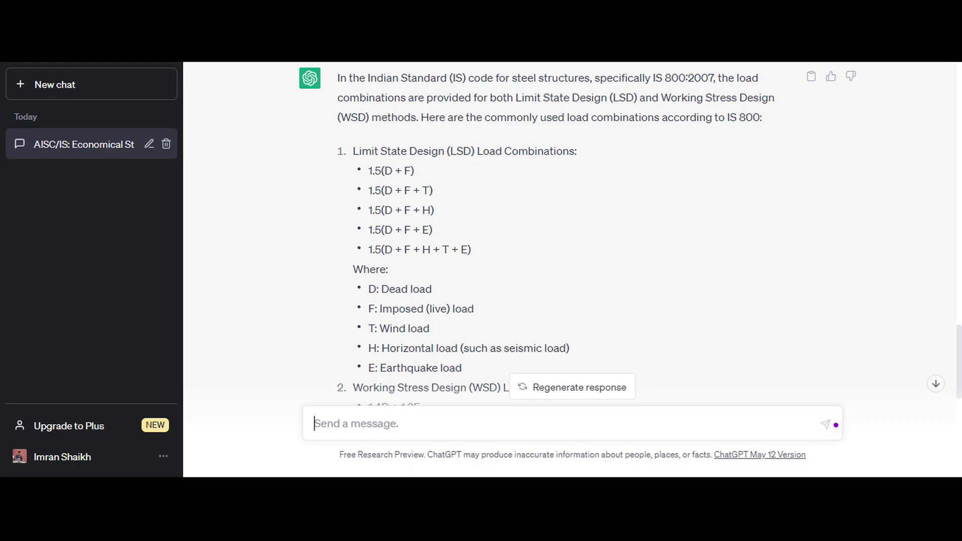
scroll(410, 202, down, 3)
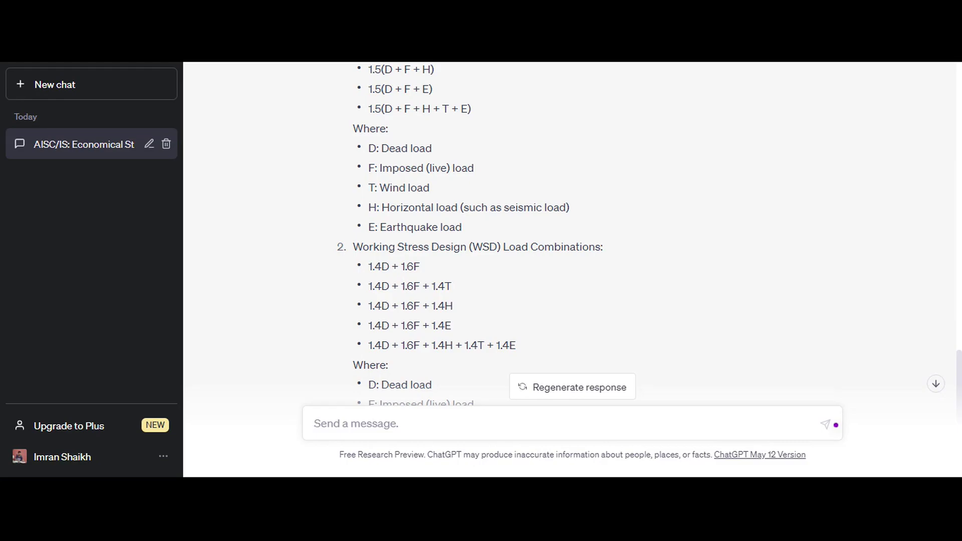
scroll(411, 203, down, 3)
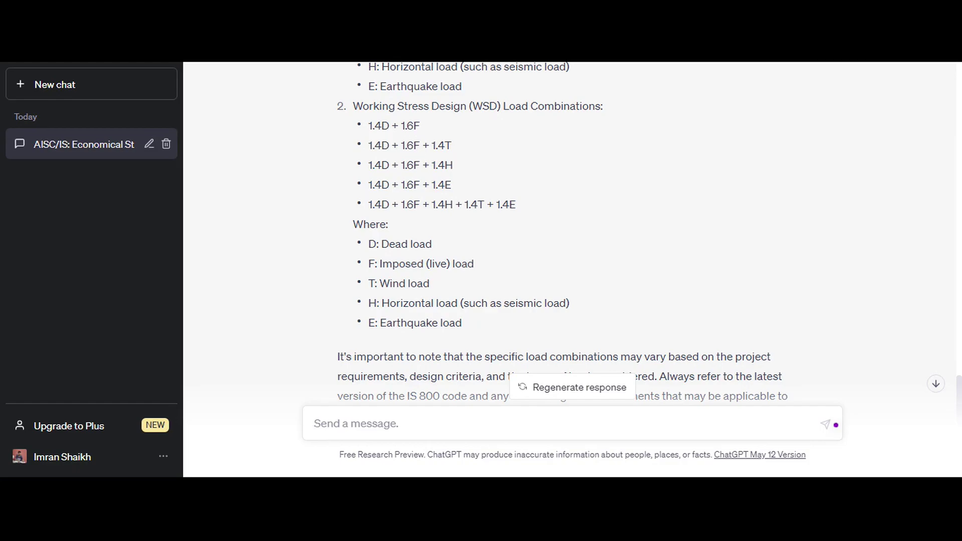
Step: Compare the AISC ASD load combinations with the IS 800 LSD and WSD combinations, and read the IS answer's closing note
scroll(414, 169, up, 8)
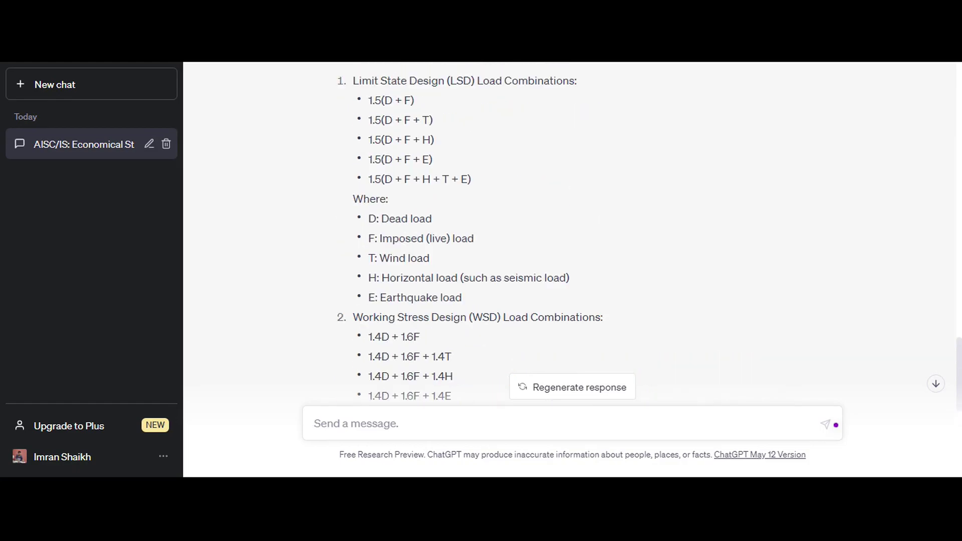
scroll(414, 169, up, 5)
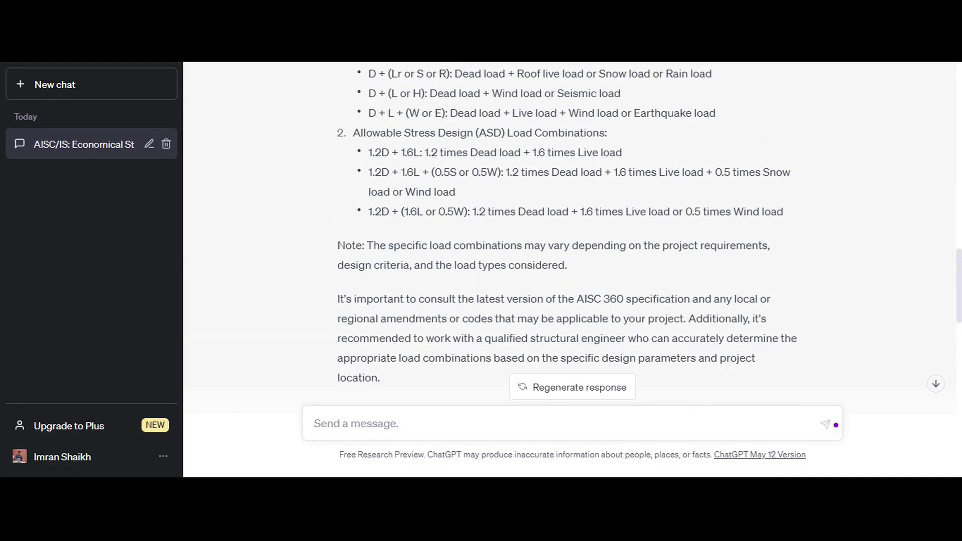
scroll(421, 166, down, 10)
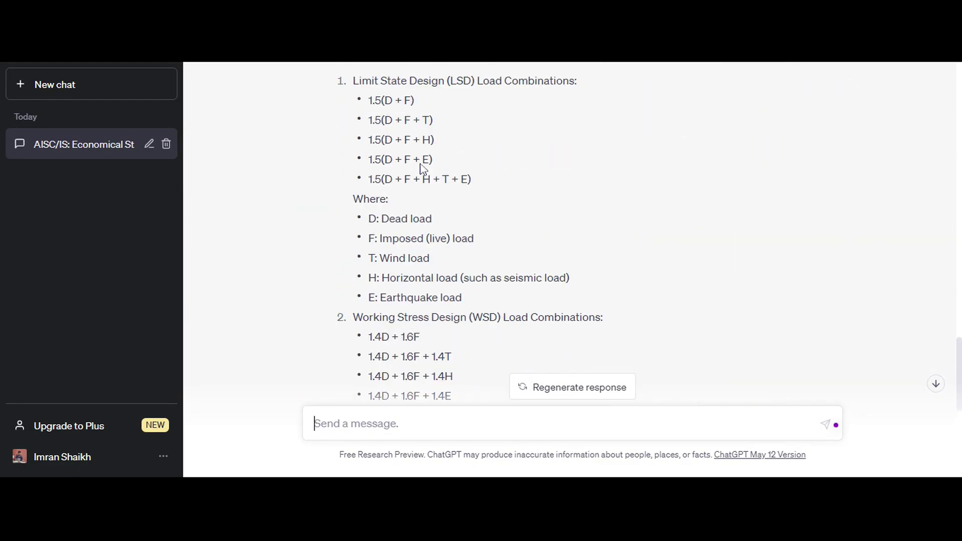
scroll(420, 167, down, 3)
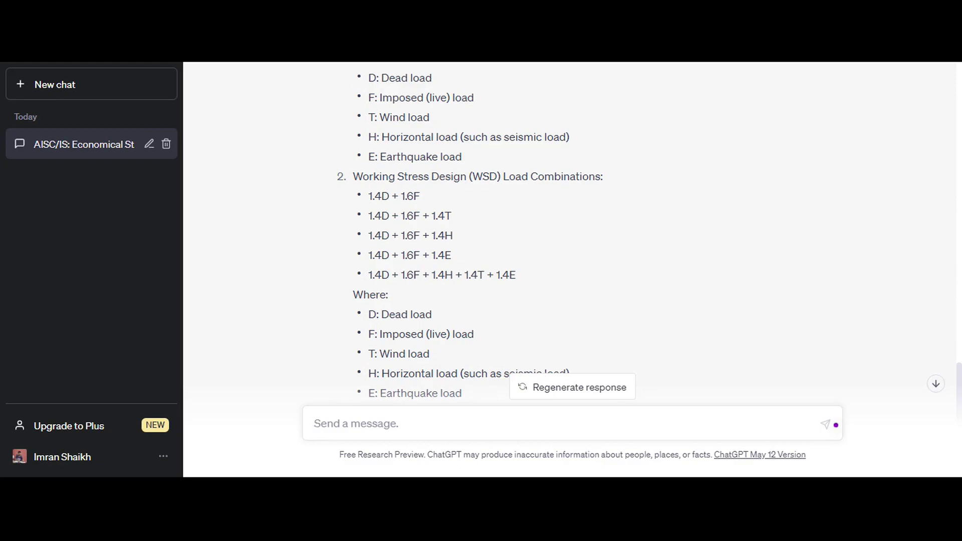
scroll(501, 230, up, 2)
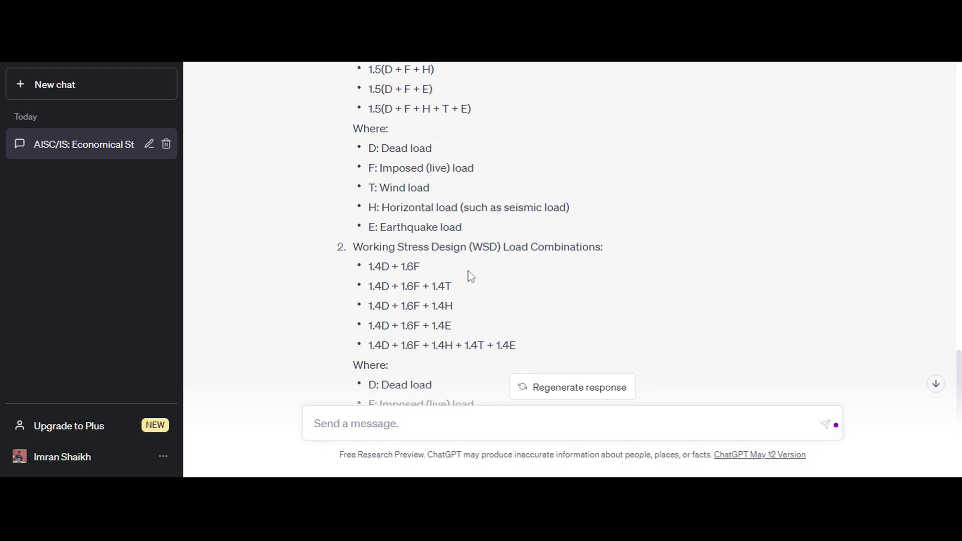
scroll(468, 271, down, 5)
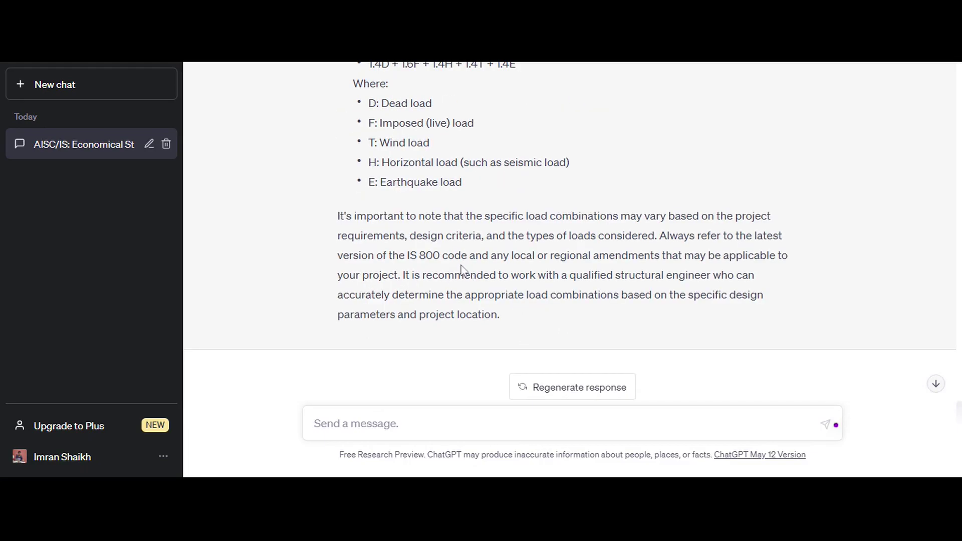
scroll(461, 270, down, 1)
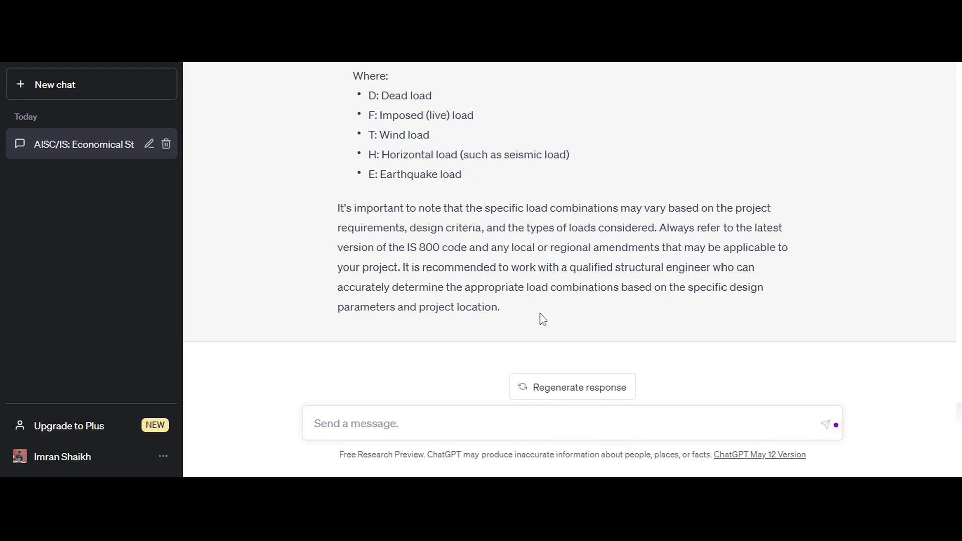
Step: Send the follow-up question "which load combination use for steel structure AISC or IS code"
click(450, 434)
text(which)
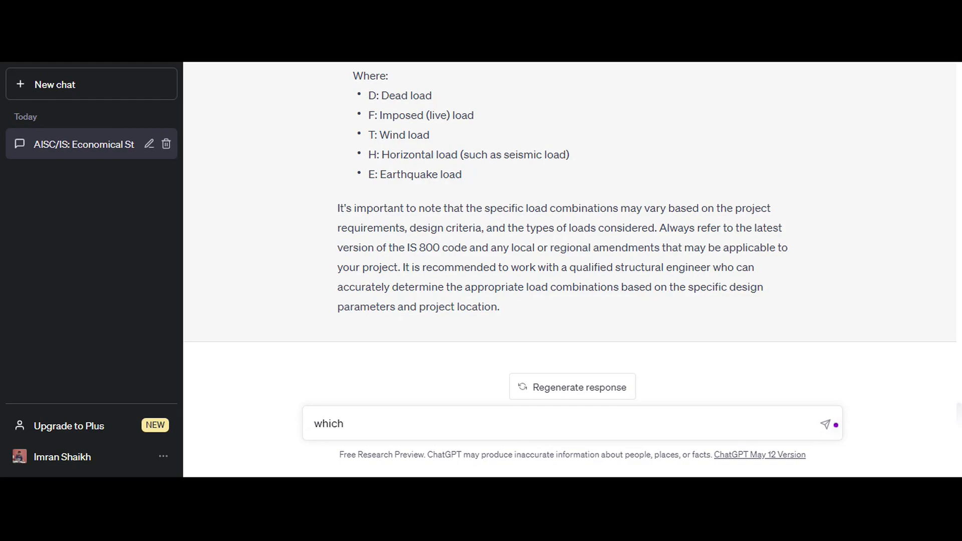
text(loa)
key(BackSpace)
text(ad combination )
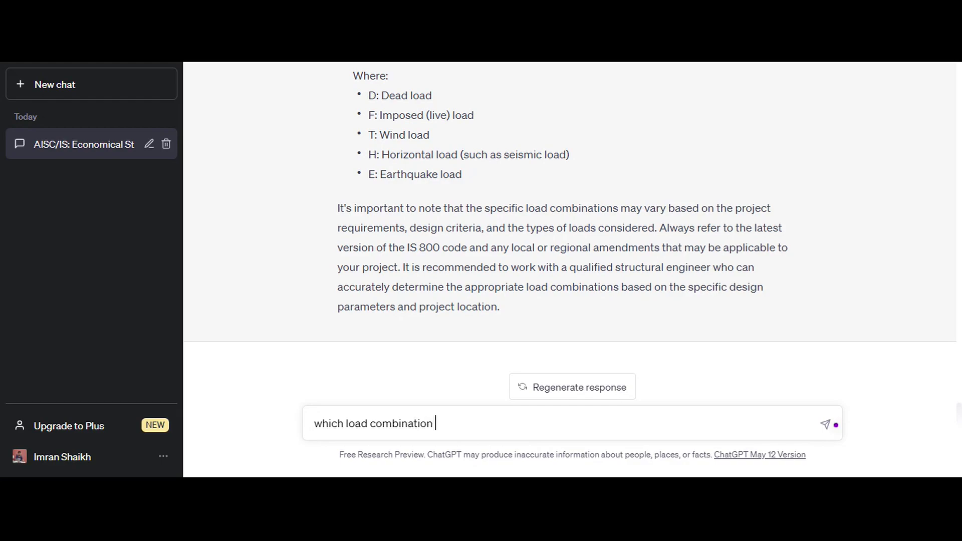
text(use for steel strucu)
key(BackSpace)
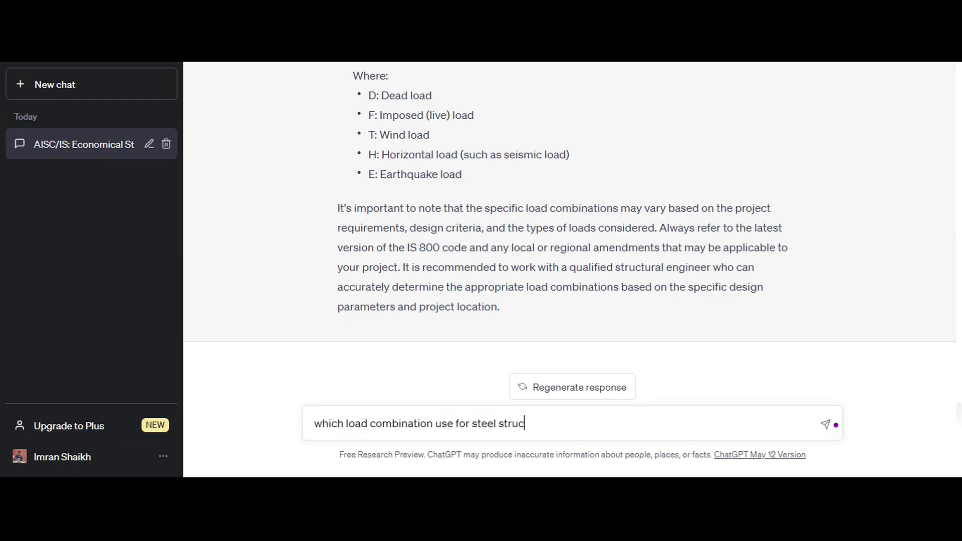
text(ture AISC OR)
key(BackSpace)
key(BackSpace)
text(or IS code)
key(Return)
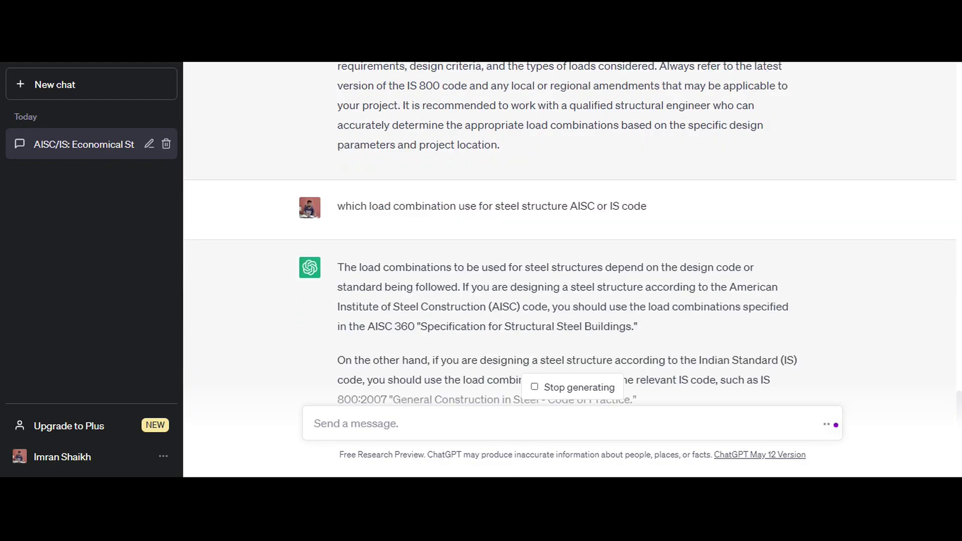
Step: Read the answer on choosing AISC or IS load combinations, including the IS 800:2007 reference and the regional recommendation
scroll(499, 320, down, 2)
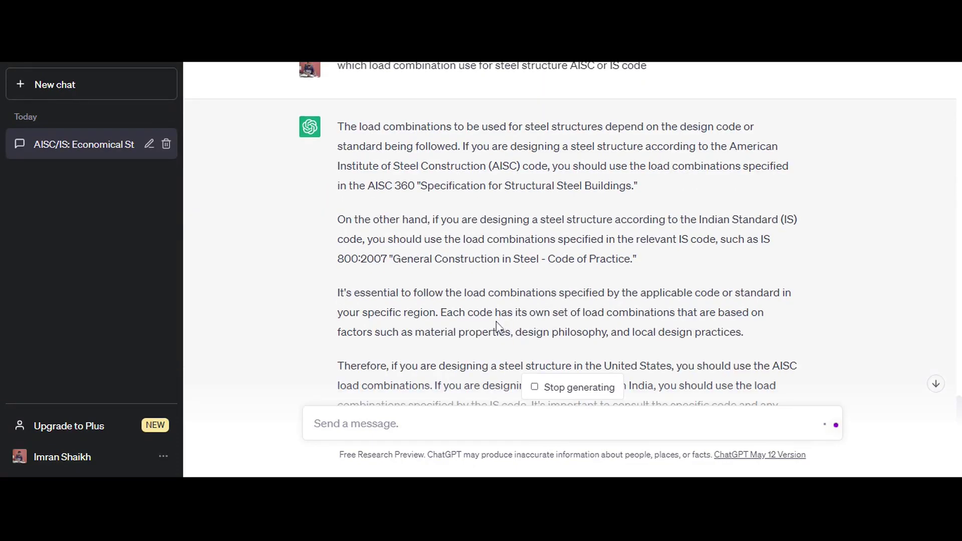
scroll(496, 328, down, 1)
scroll(496, 328, down, 1)
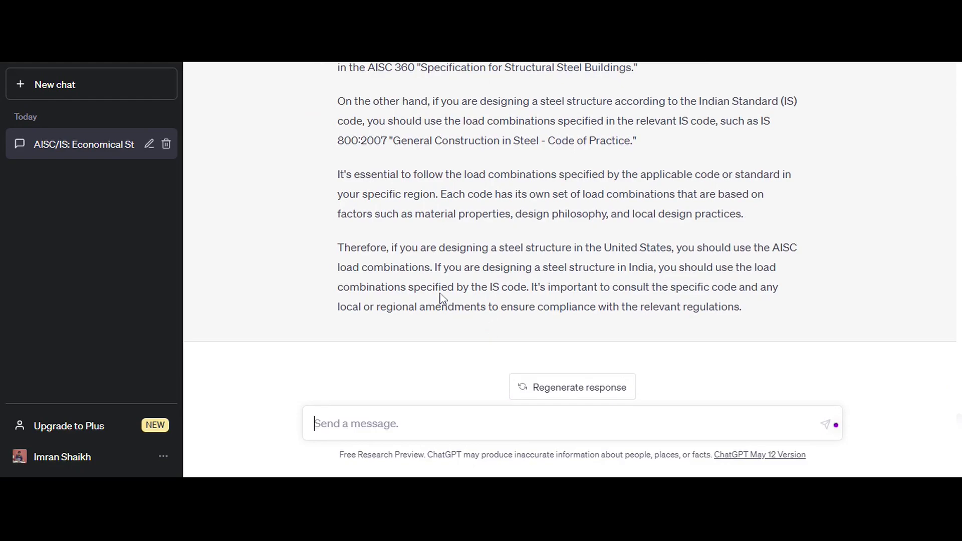
scroll(496, 328, up, 1)
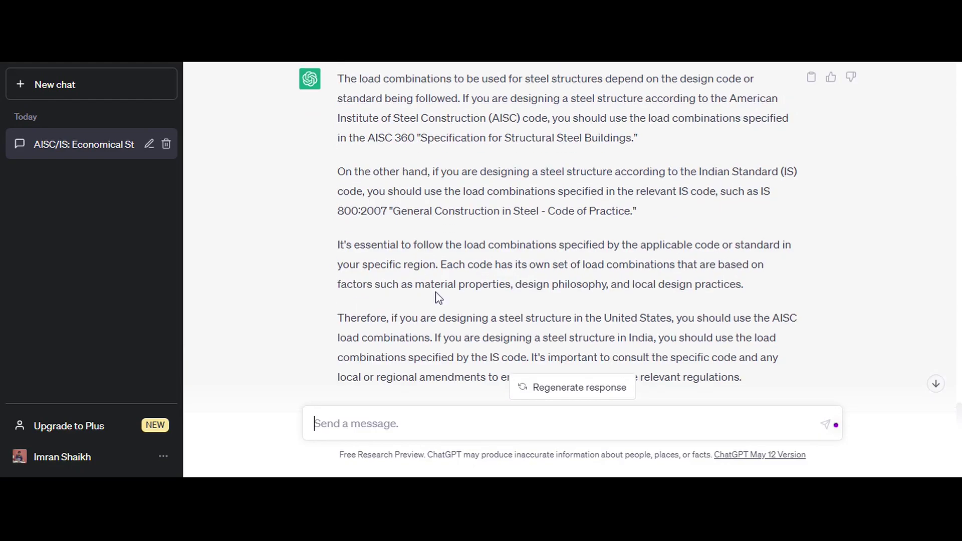
scroll(496, 328, up, 1)
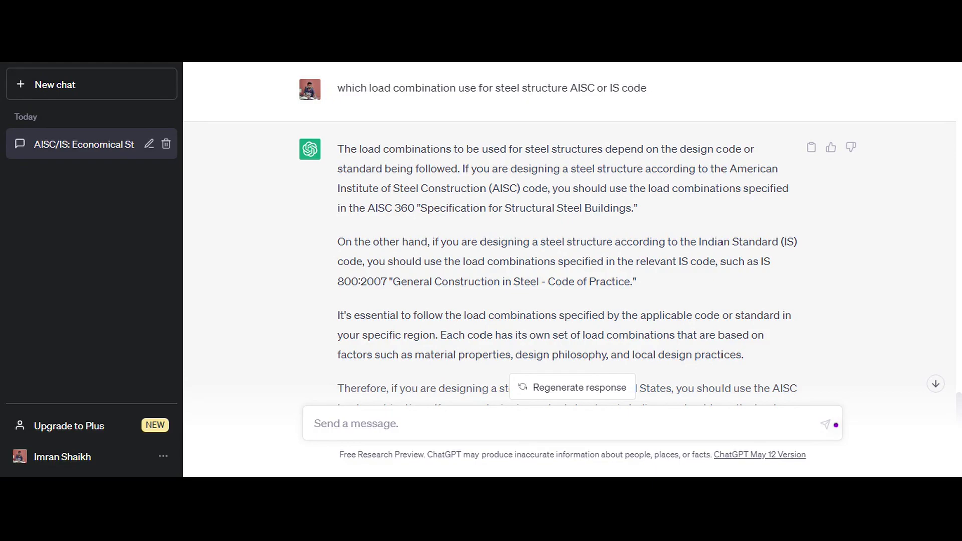
drag(367, 281, 387, 281)
scroll(570, 228, down, 3)
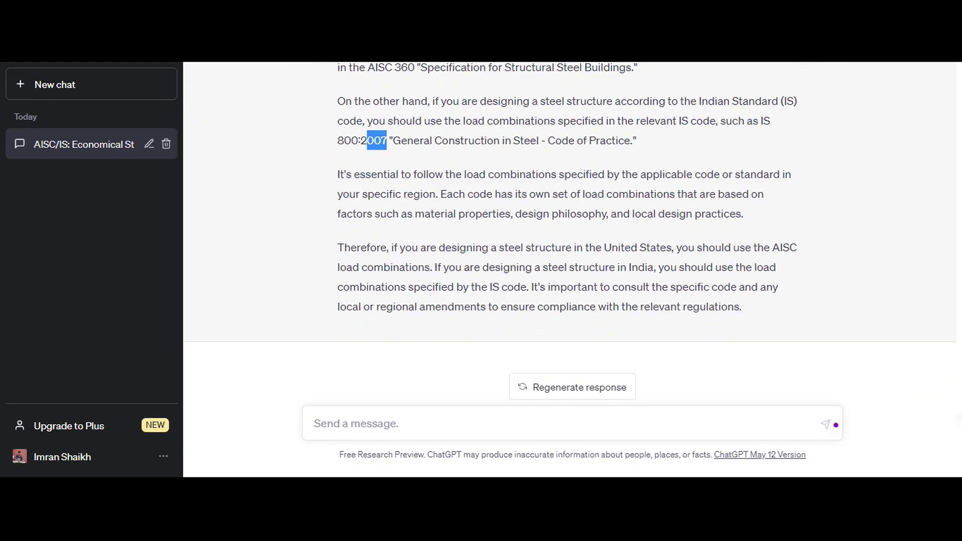